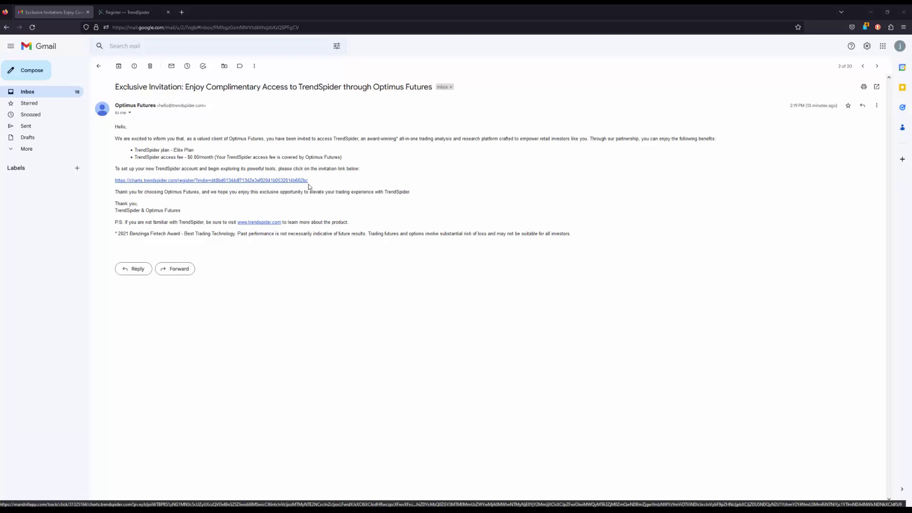
Step: Select part of the registration link in the Optimus Futures TrendSpider invitation email
drag(311, 186, 113, 184)
Step: On the TrendSpider Register page, submit contact info and billing address, accepting the terms of service
click(142, 193)
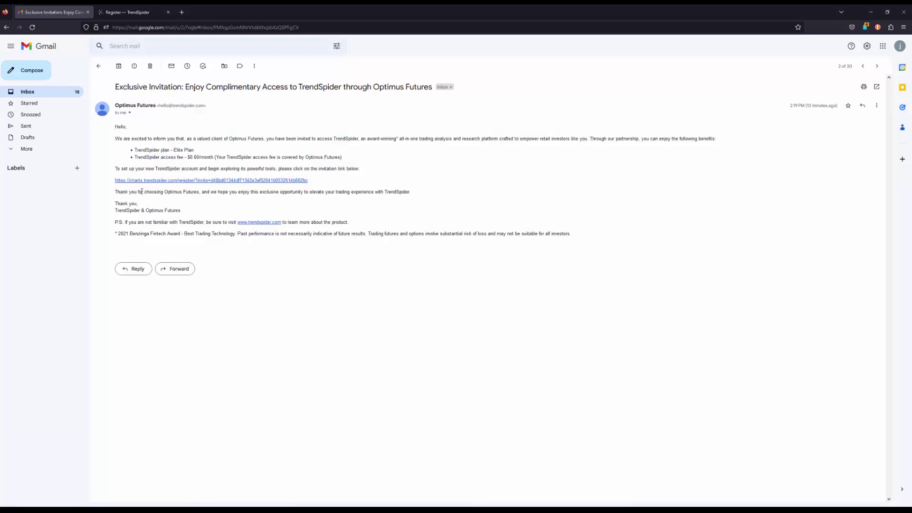
key(ctrl+Tab)
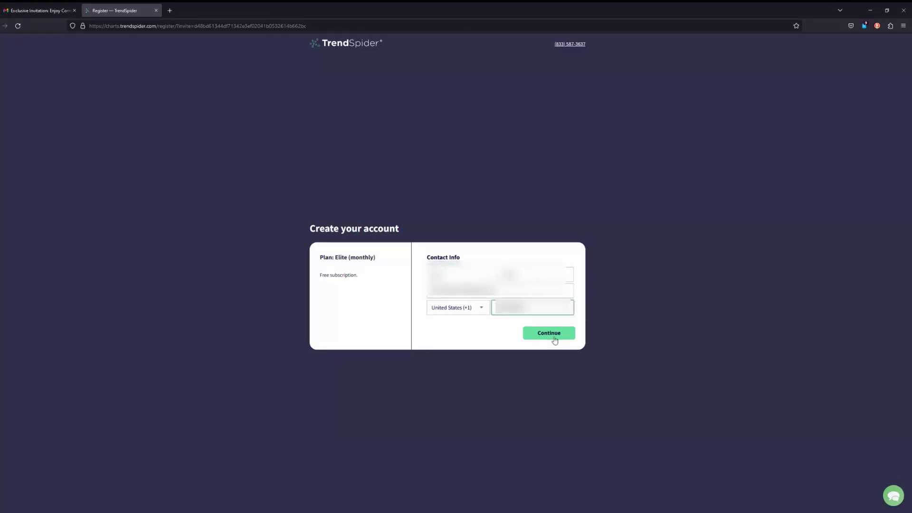
click(554, 339)
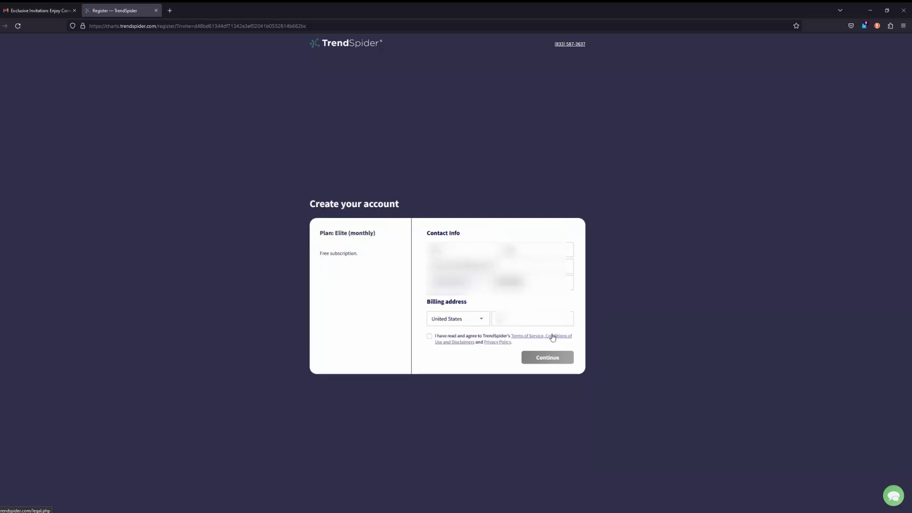
click(436, 342)
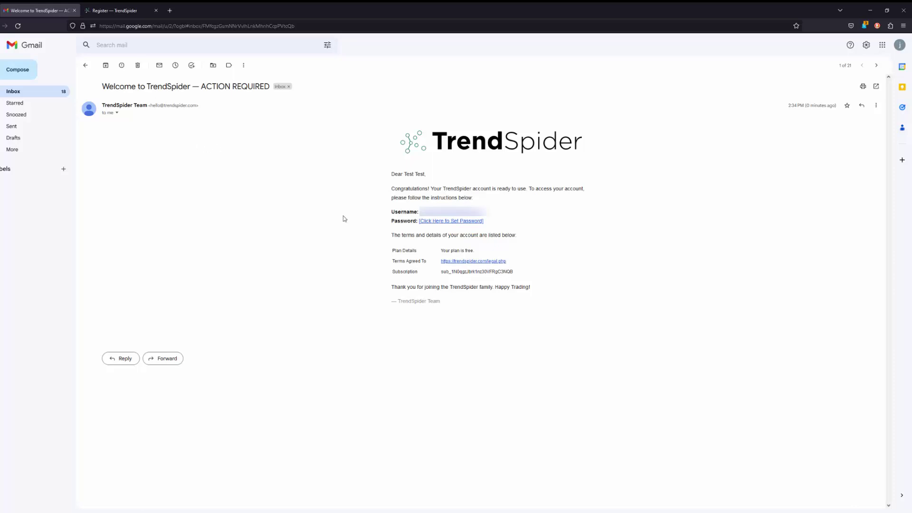
Step: Follow the welcome email's 'Click Here to Set Password' link to the Reset Password page
click(430, 222)
Step: Enter the new account password in both New Password and Confirm fields and save it
click(431, 223)
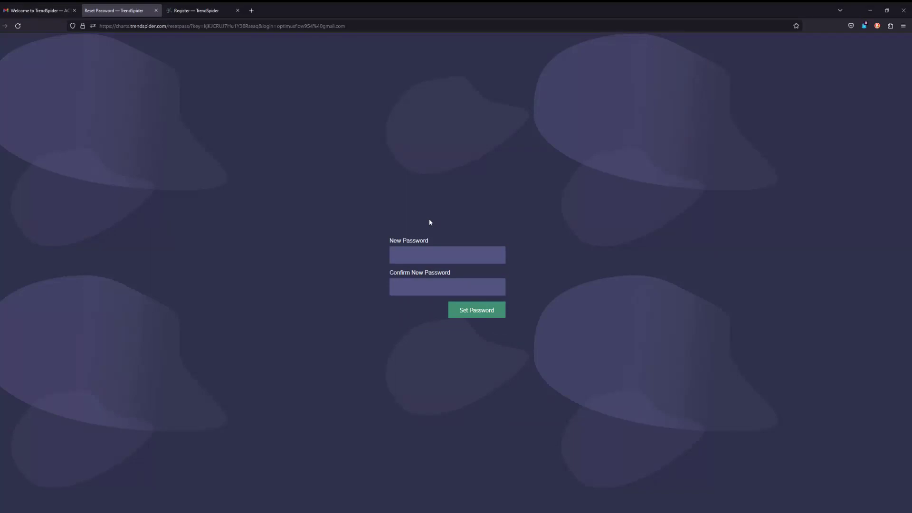
click(428, 248)
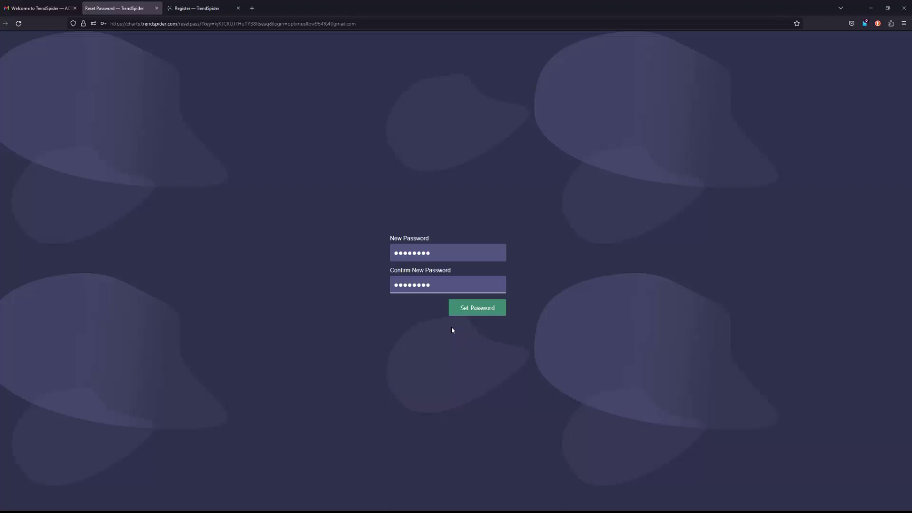
click(469, 308)
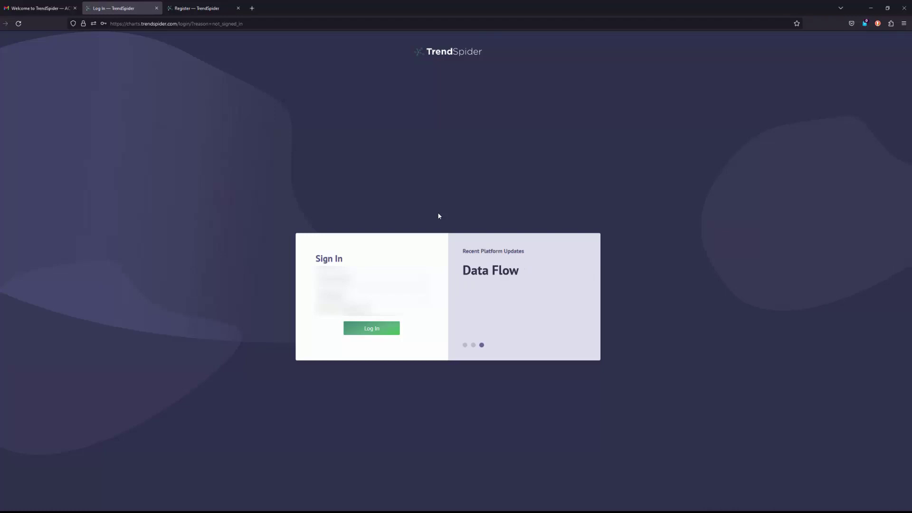
Step: Copy the account username from the TrendSpider welcome email in Gmail
click(41, 8)
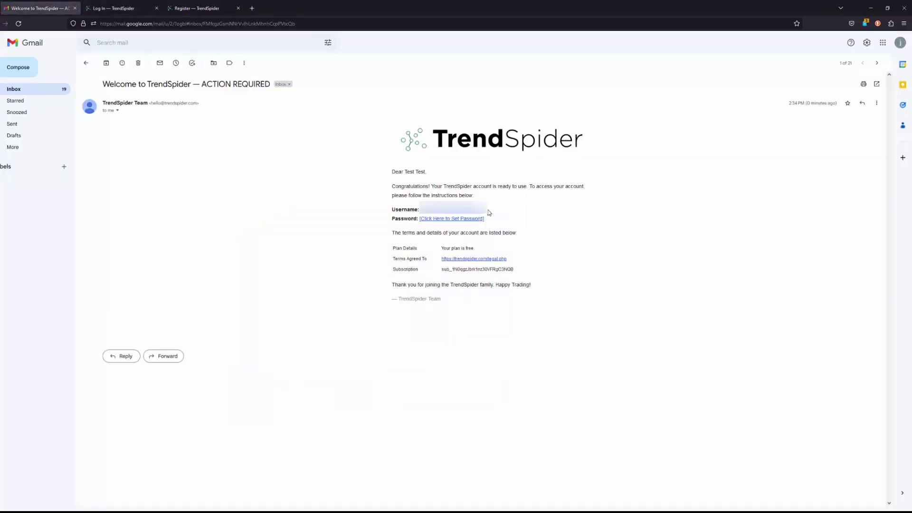
drag(392, 209, 418, 207)
drag(487, 210, 420, 210)
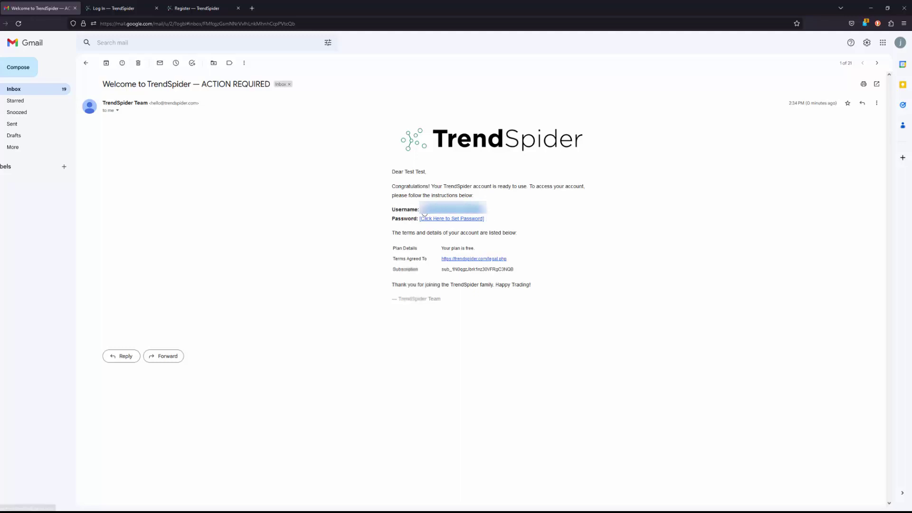
Step: Log in to TrendSpider with the copied username and new password
click(124, 8)
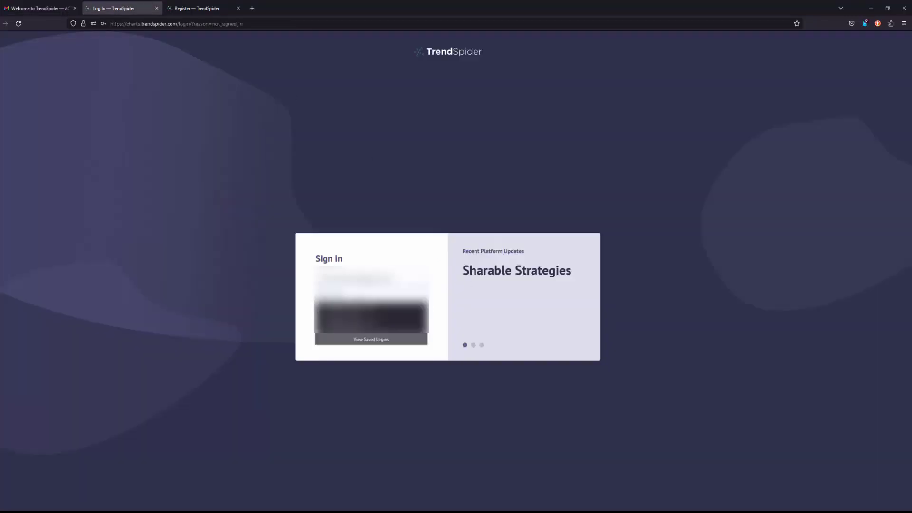
key(Down)
key(Return)
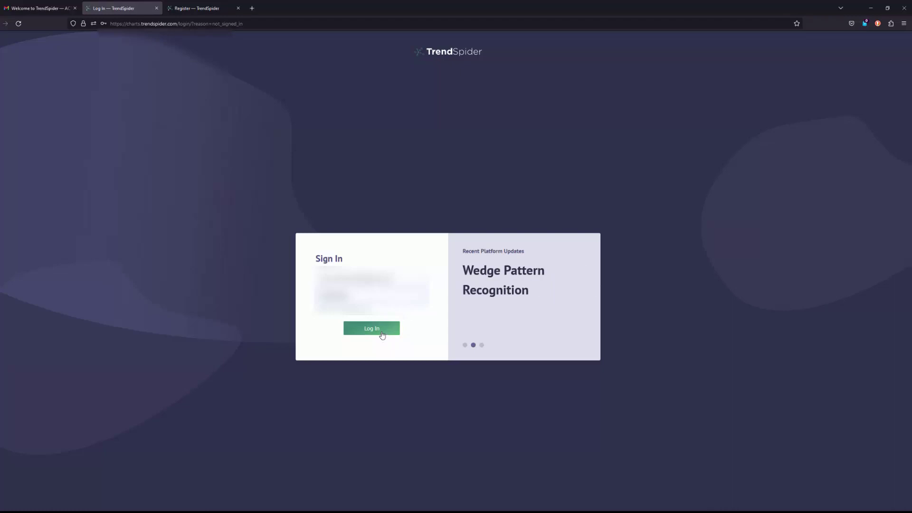
click(382, 335)
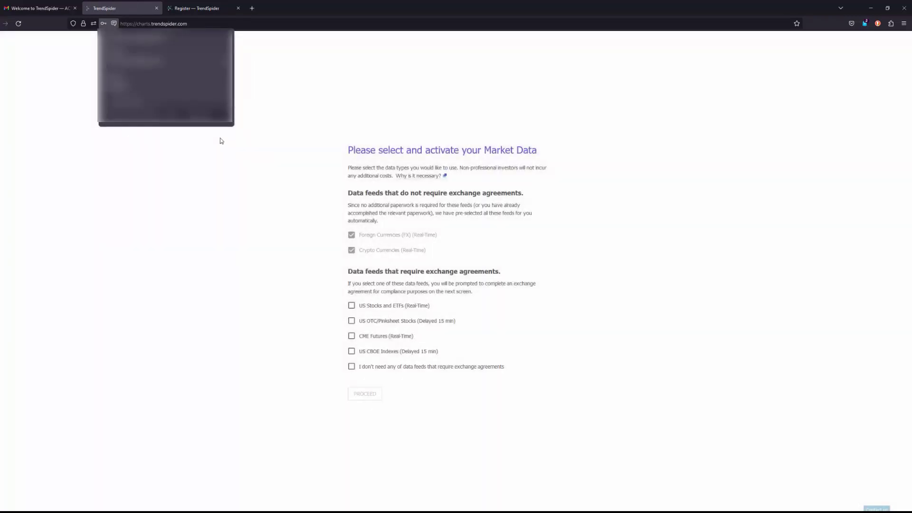
Step: Decline Firefox's save-login offer, choose CME Futures (Real-Time) and proceed to the survey
click(202, 122)
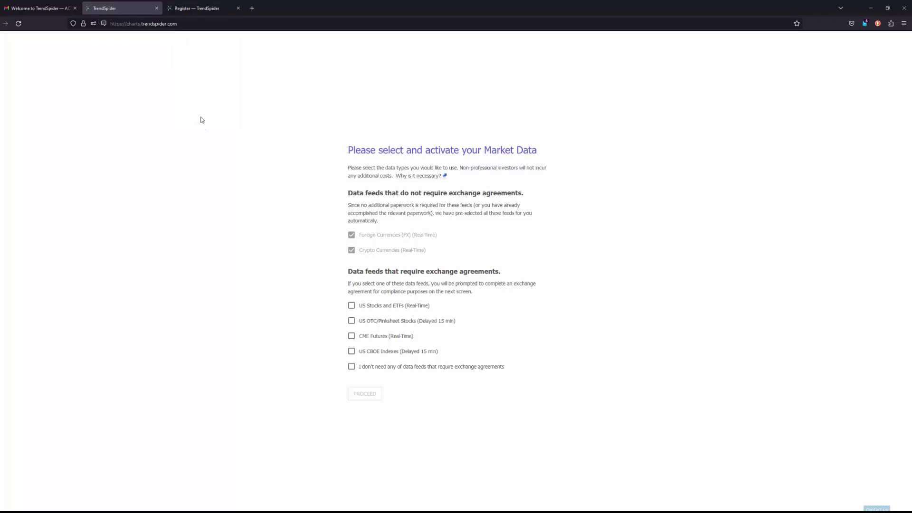
click(351, 335)
click(365, 394)
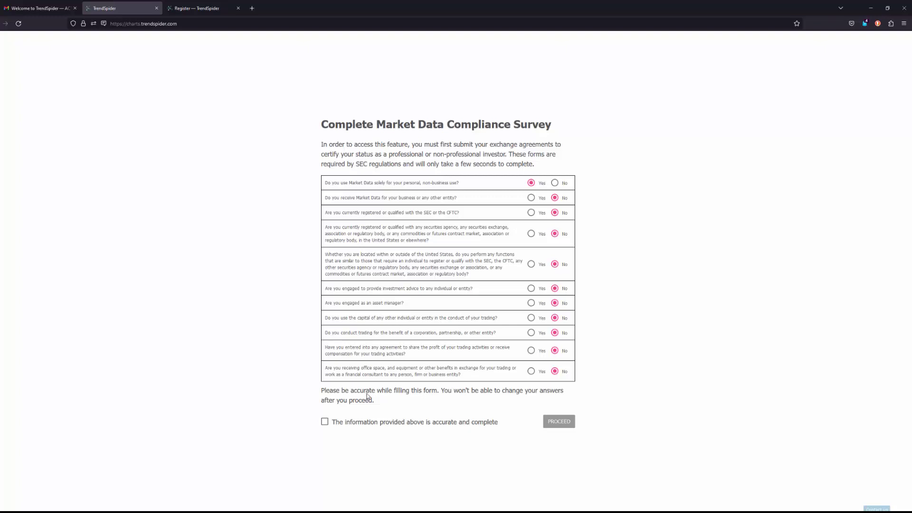
Step: Certify the survey information as accurate and complete, then submit the compliance survey
click(327, 423)
click(558, 423)
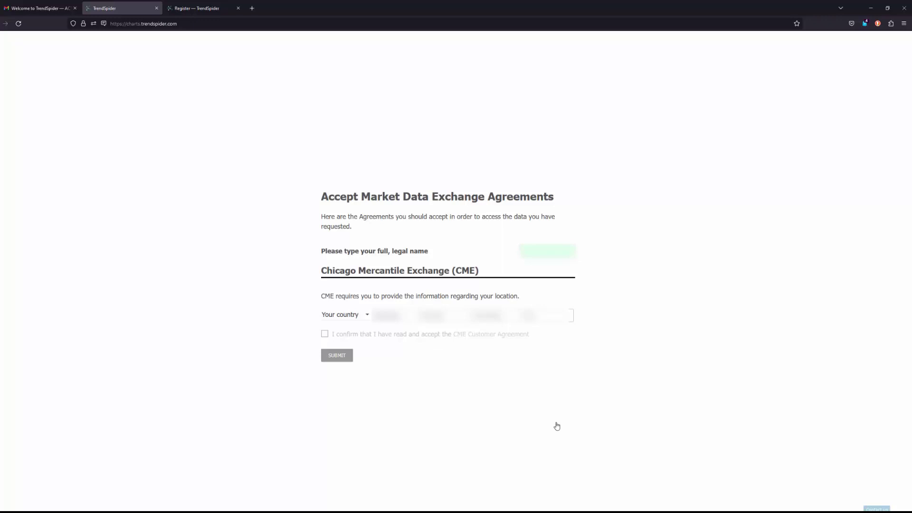
Step: Accept and submit the CME Customer Agreement, then exit to the EUR/USD chart workspace
click(324, 334)
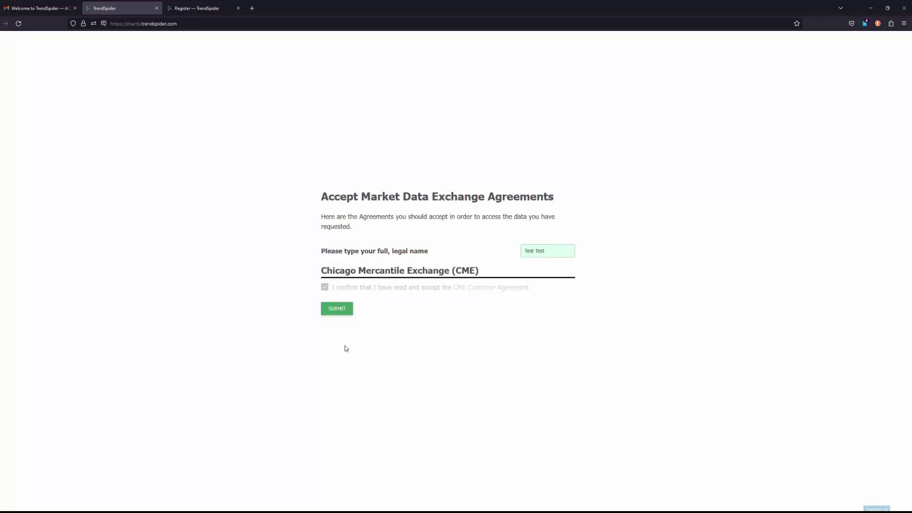
click(339, 312)
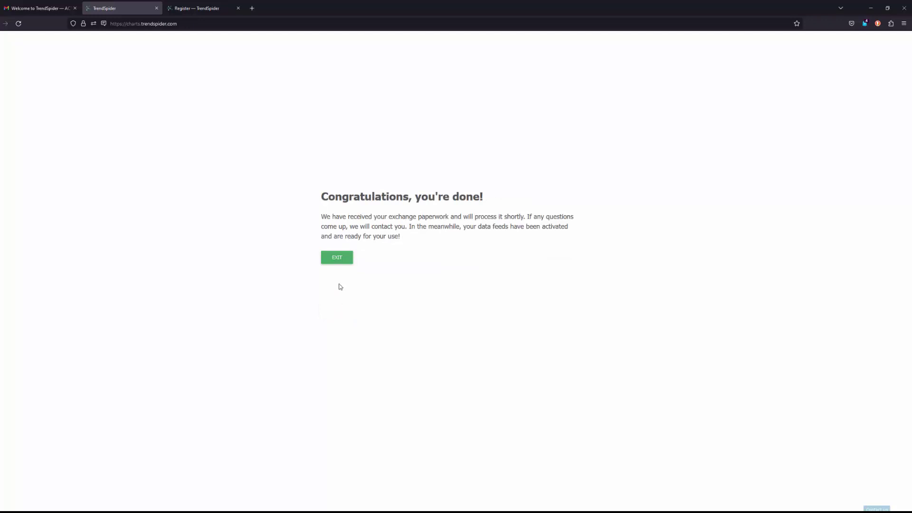
click(336, 258)
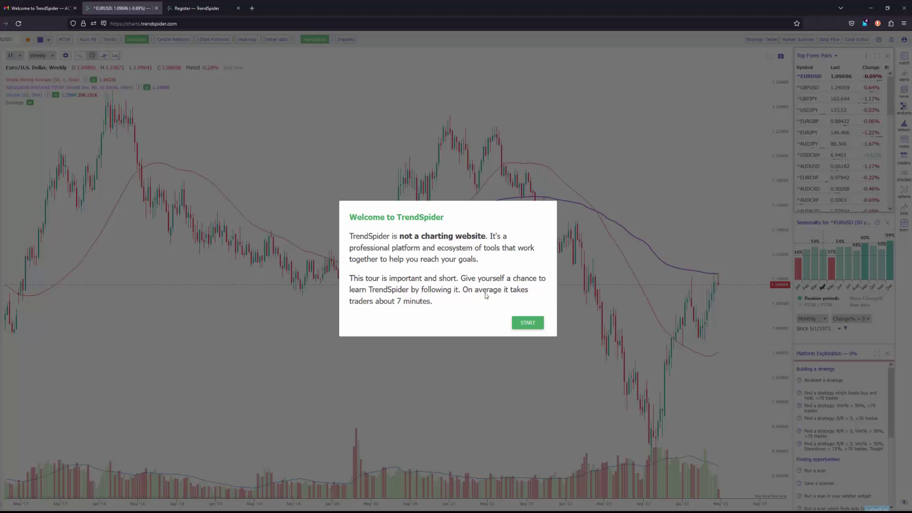
Step: Start the tour and answer trading style, securities, under 5 years' experience, and occasional trading
click(518, 327)
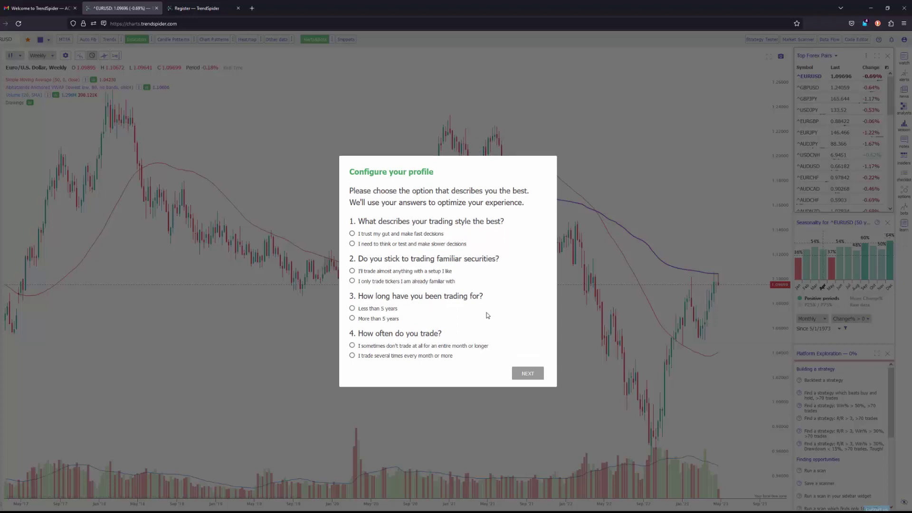
click(352, 233)
click(352, 270)
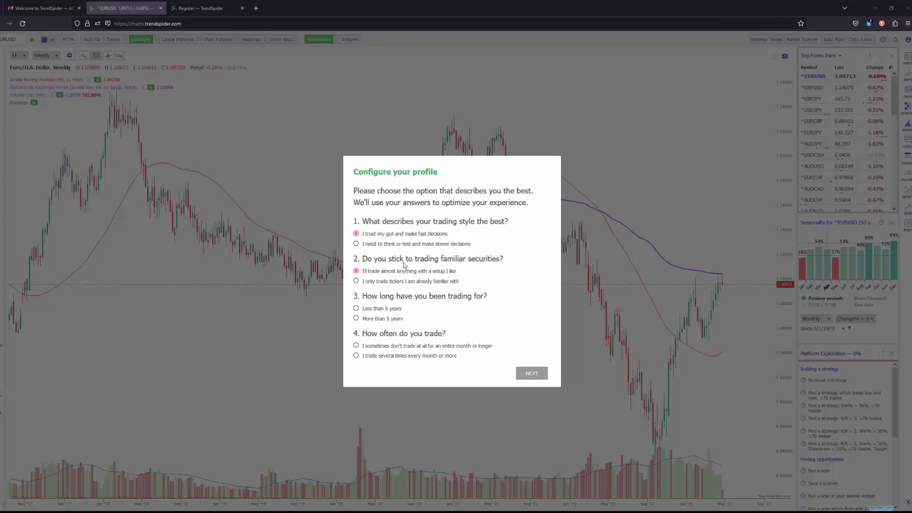
click(383, 309)
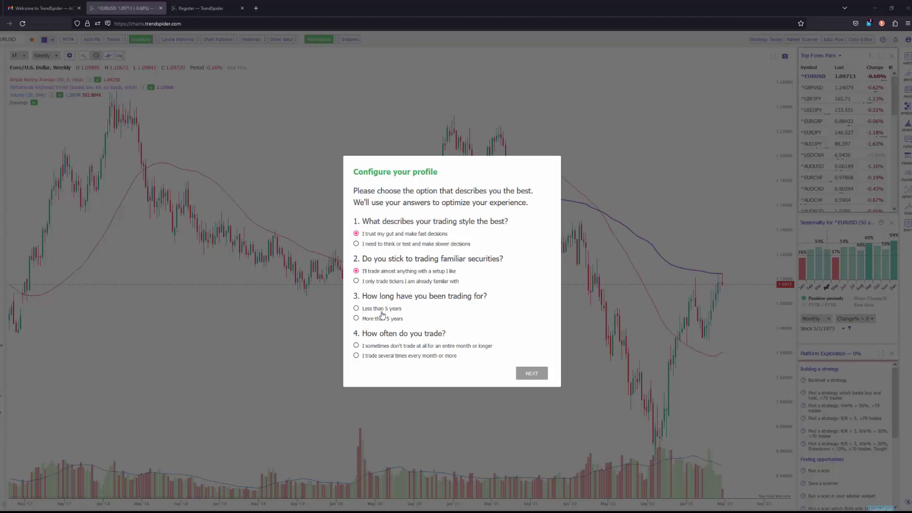
click(380, 346)
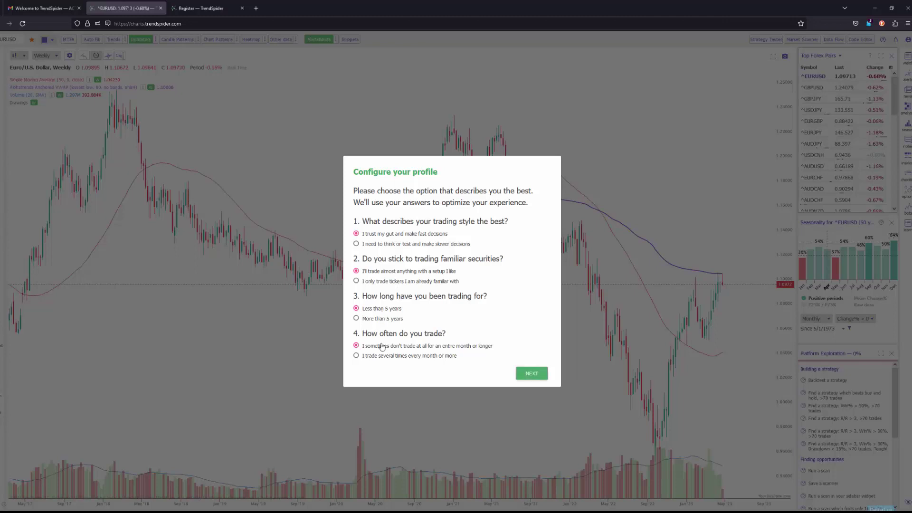
click(531, 373)
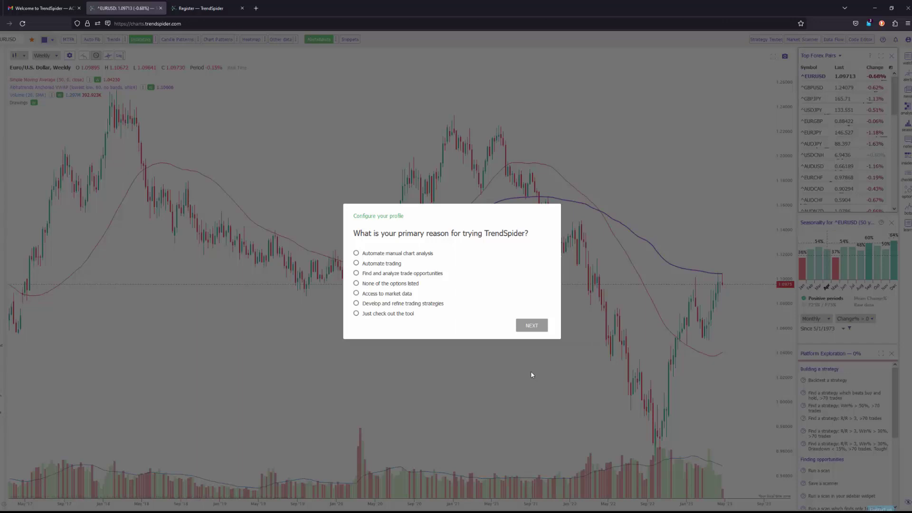
Step: Answer 'Just check out the tool' as the reason for trying TrendSpider and continue
click(393, 316)
click(531, 326)
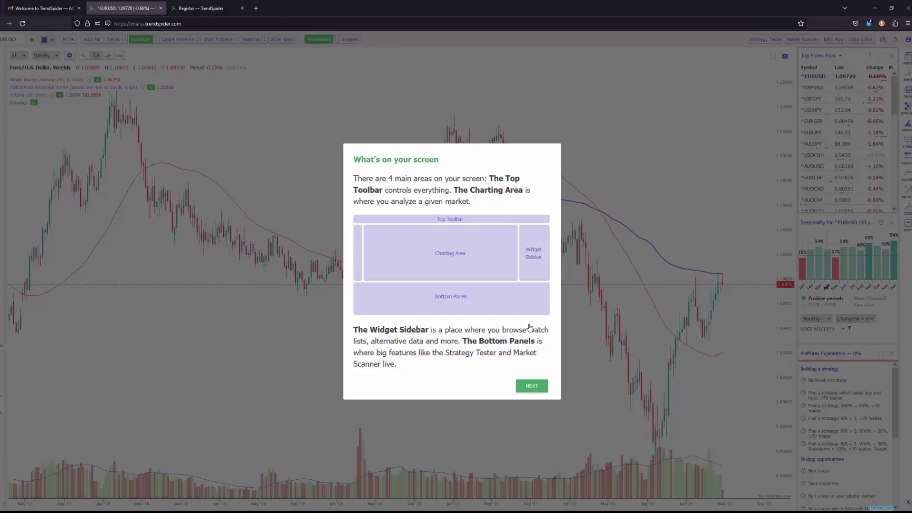
Step: Move the onboarding tour from the screen overview to the Widget Sidebar explanation
click(531, 384)
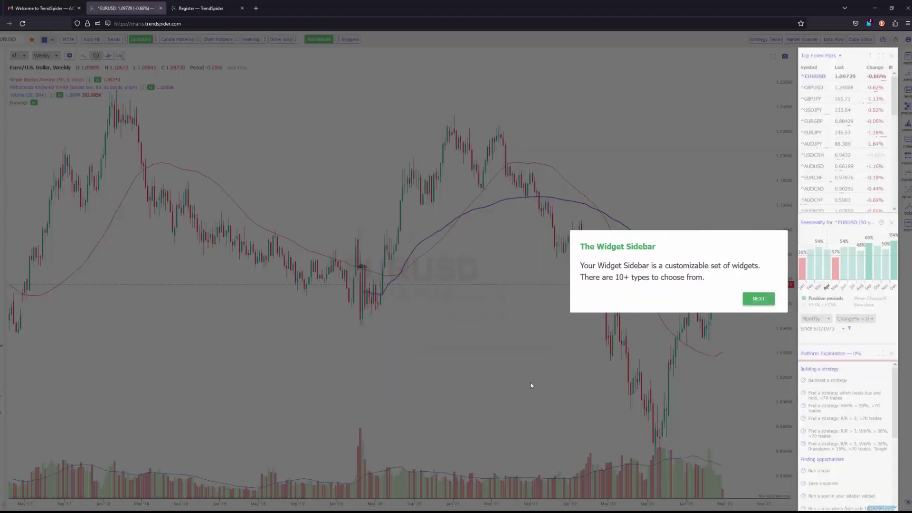